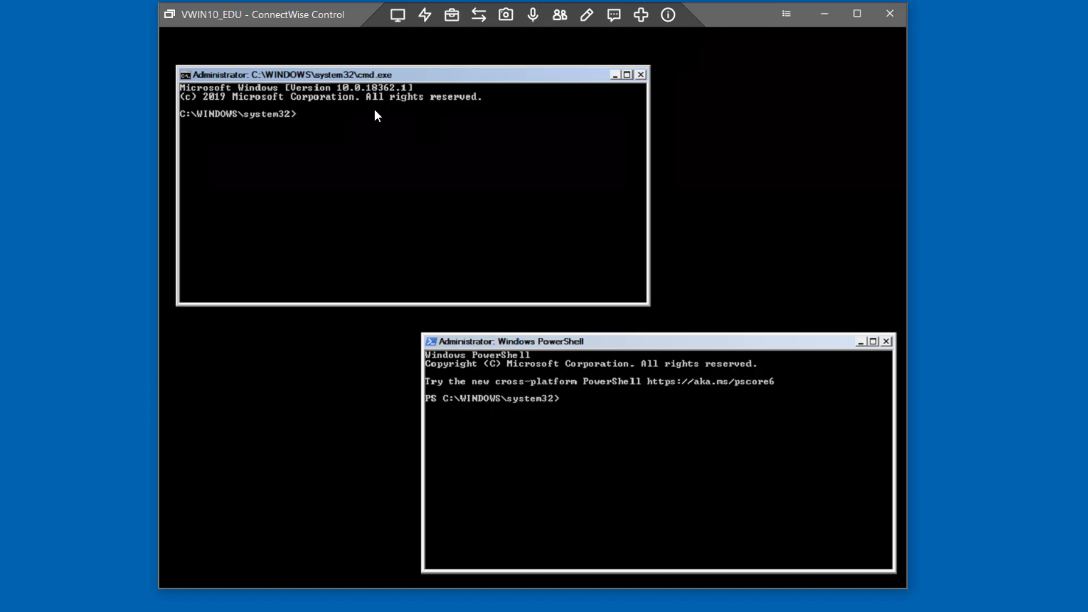
{"action": "type", "text": "ipcon"}
{"action": "type", "text": "fig"}
Step: Run ipconfig in the remote cmd window to display its network configuration
{"action": "key", "text": "Return"}
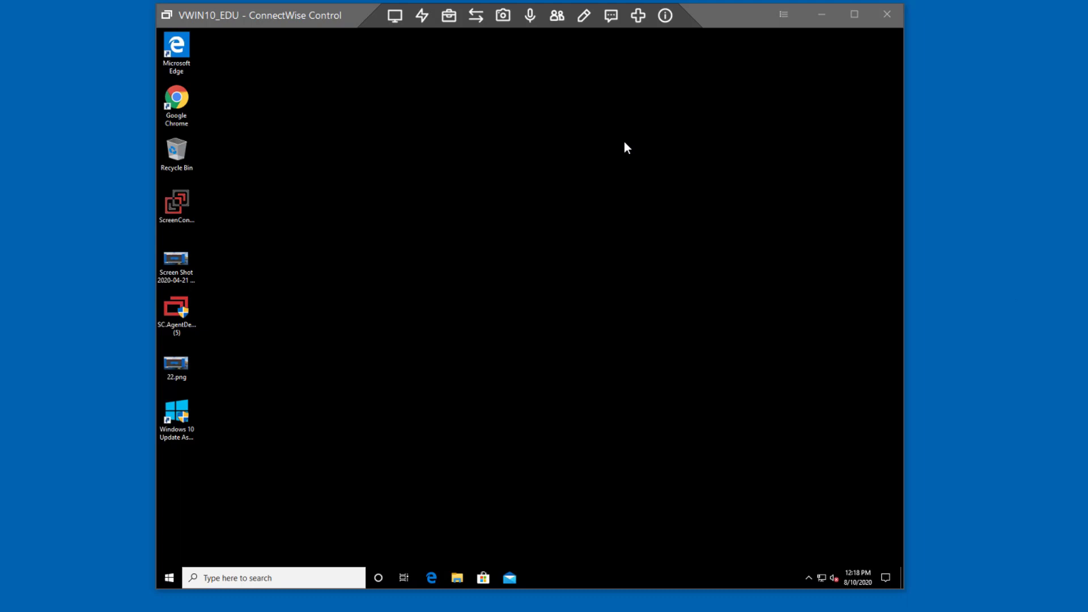
Step: Switch the remote view to the [Backstage] logon session from the View panel
{"action": "left_click", "coordinate": [394, 16]}
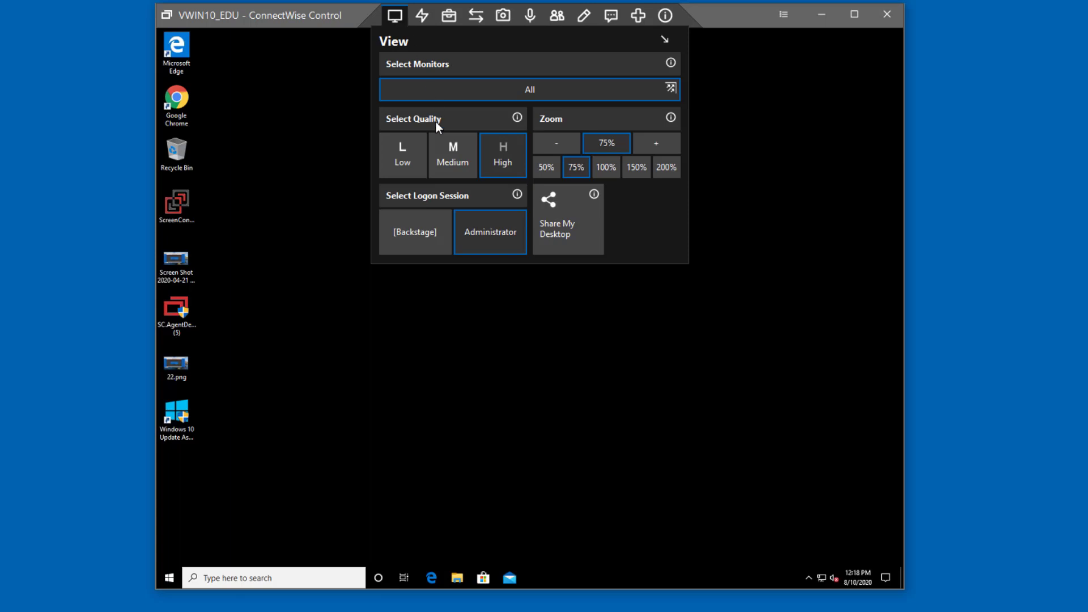
{"action": "left_click", "coordinate": [444, 244]}
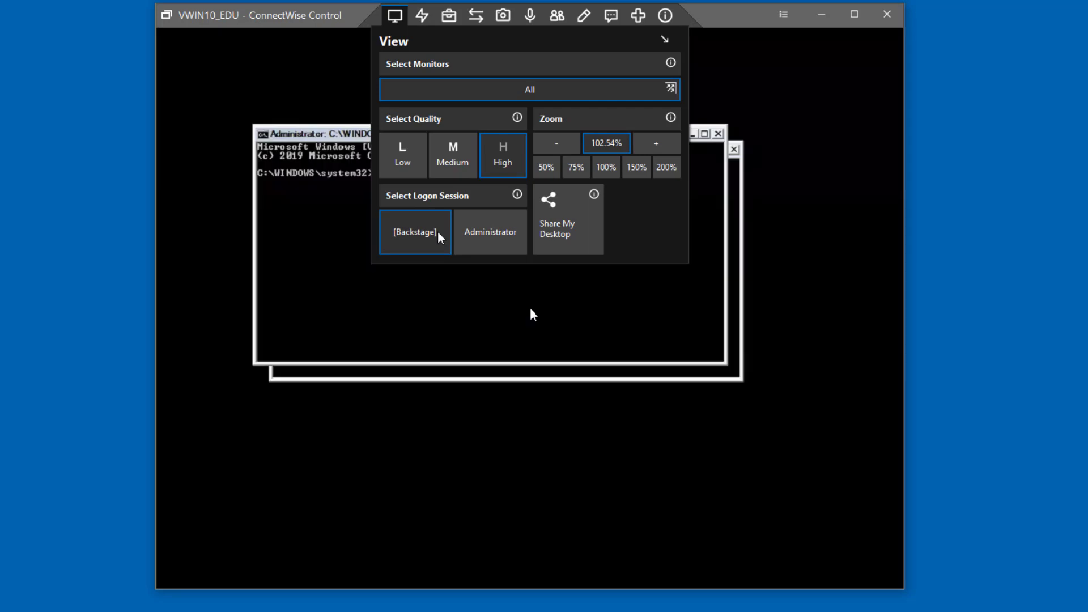
{"action": "left_click", "coordinate": [770, 276]}
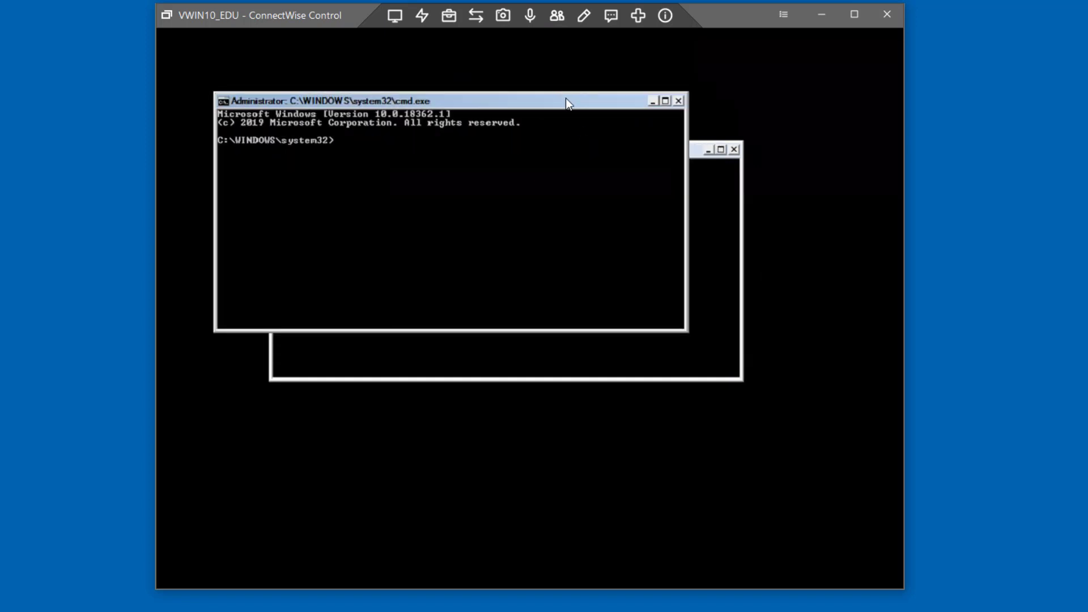
Step: Separate the cmd and PowerShell windows and run ipconfig in cmd
{"action": "left_click_drag", "start_coordinate": [568, 102], "coordinate": [519, 73]}
{"action": "left_click_drag", "start_coordinate": [691, 151], "coordinate": [840, 343]}
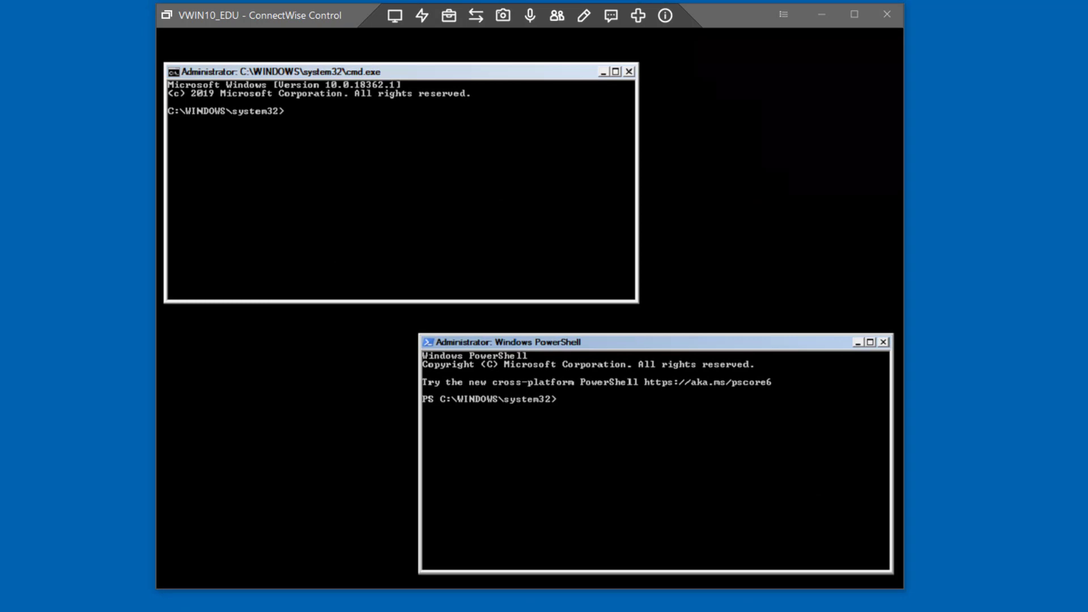
{"action": "type", "text": "i"}
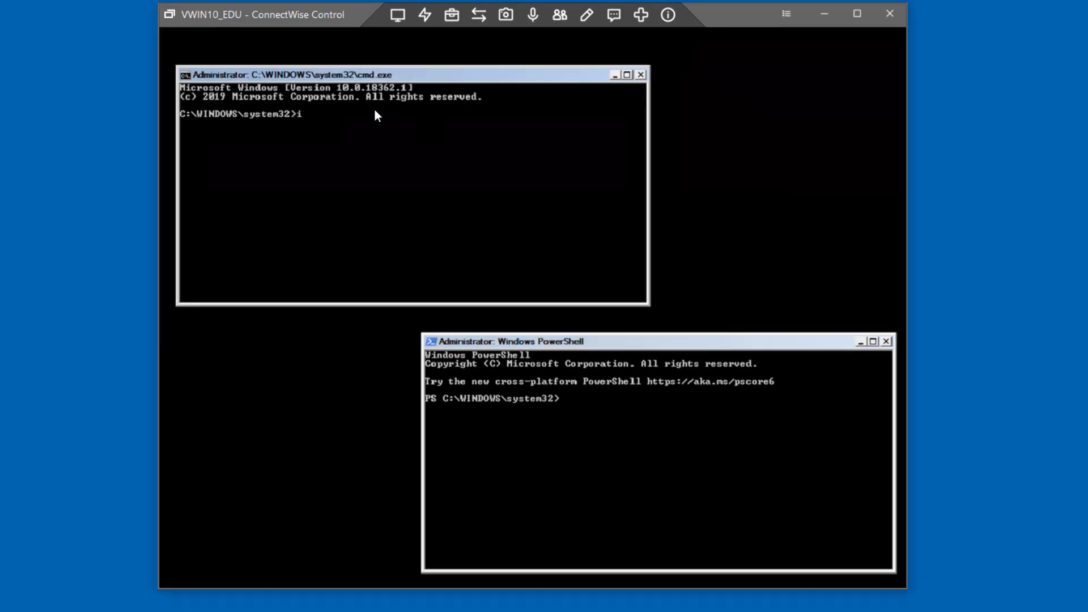
{"action": "type", "text": "pconfi"}
{"action": "type", "text": "g"}
{"action": "key", "text": "Return"}
Step: Run Get-Process in the PowerShell window to list running processes
{"action": "left_click", "coordinate": [569, 400]}
{"action": "type", "text": "Get-Process"}
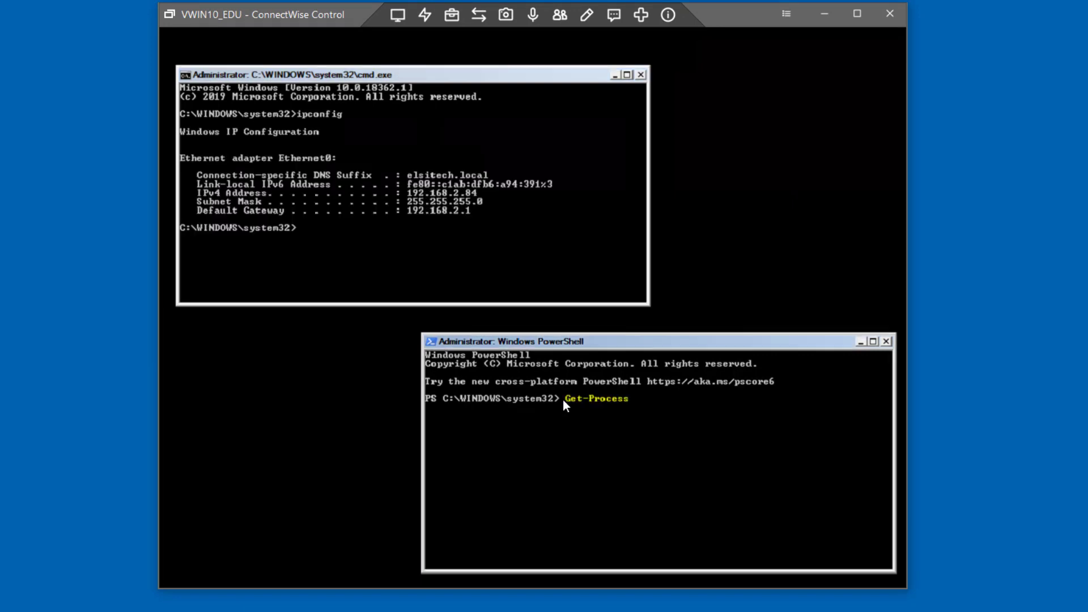
{"action": "key", "text": "Return"}
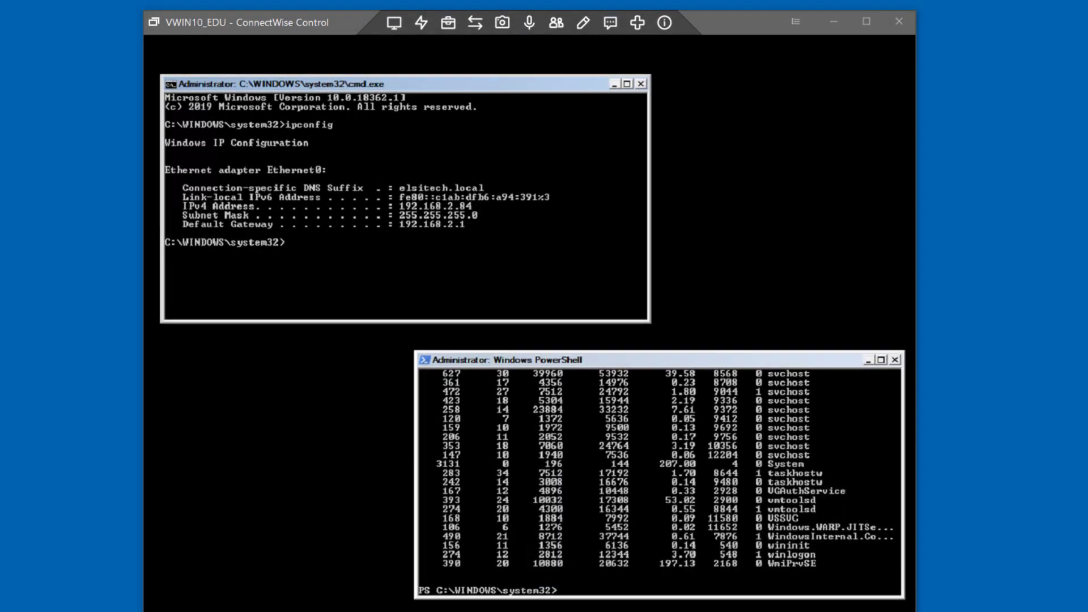
{"action": "left_click", "coordinate": [448, 23]}
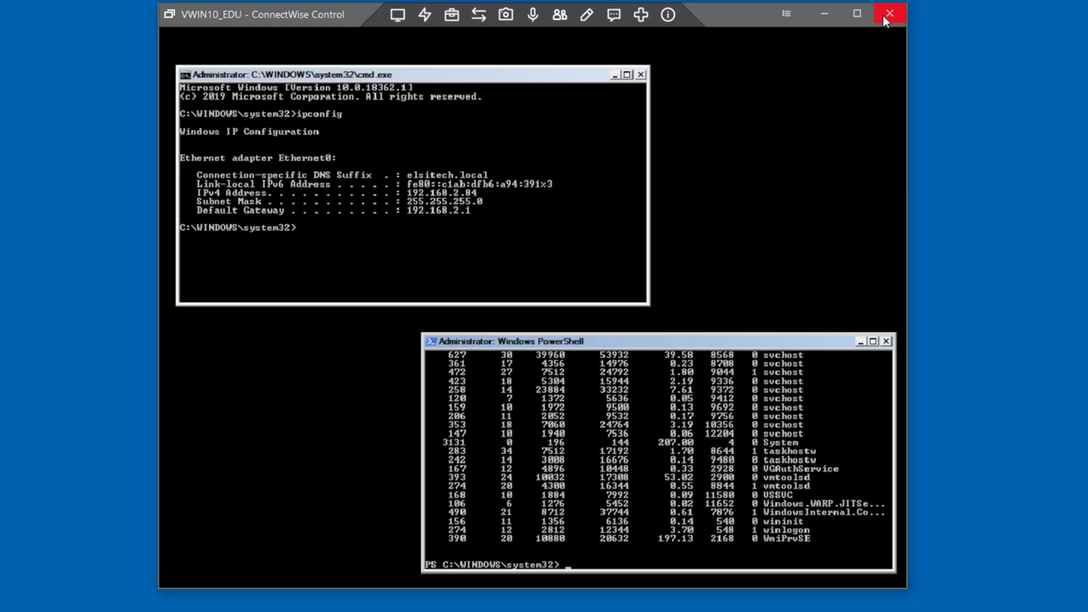
Step: Switch the remote view back to the Administrator logon session
{"action": "left_click", "coordinate": [399, 14]}
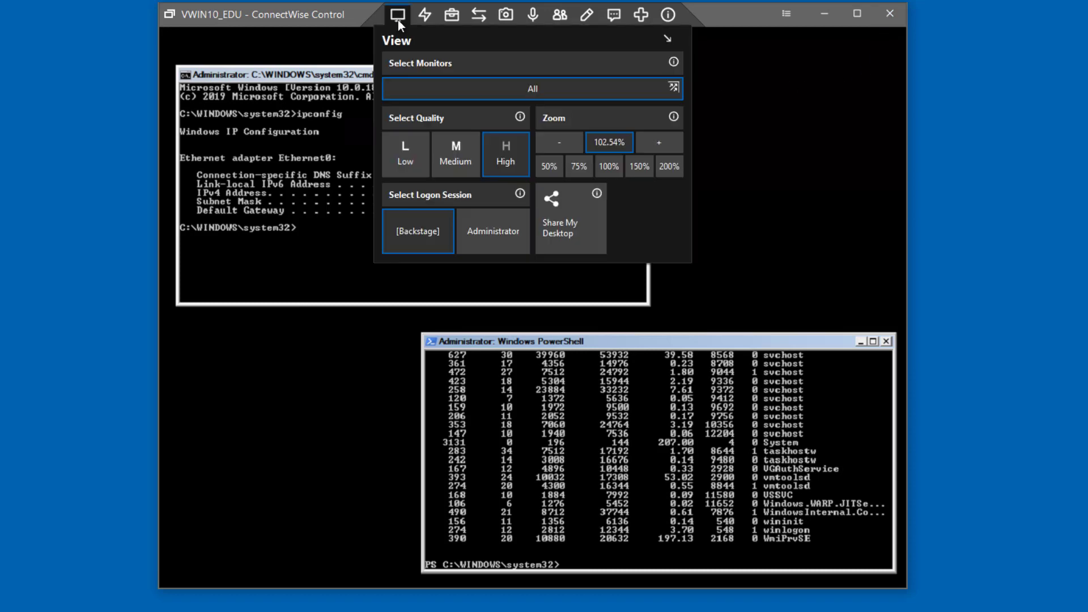
{"action": "left_click", "coordinate": [477, 227]}
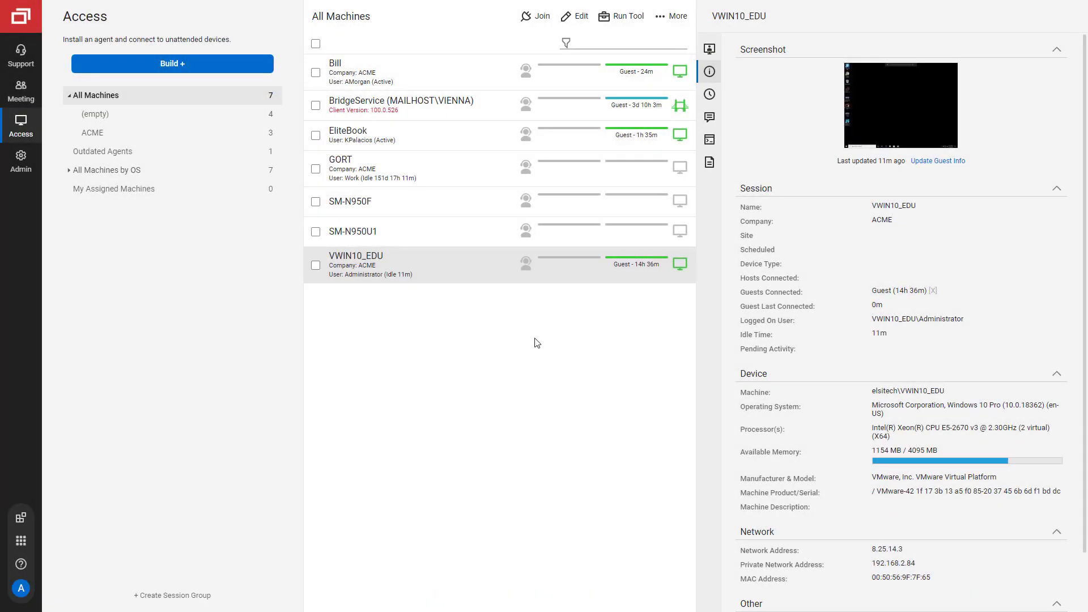
Step: Join VWIN10_EDU with options, selecting the [Backstage] logon session
{"action": "right_click", "coordinate": [477, 265]}
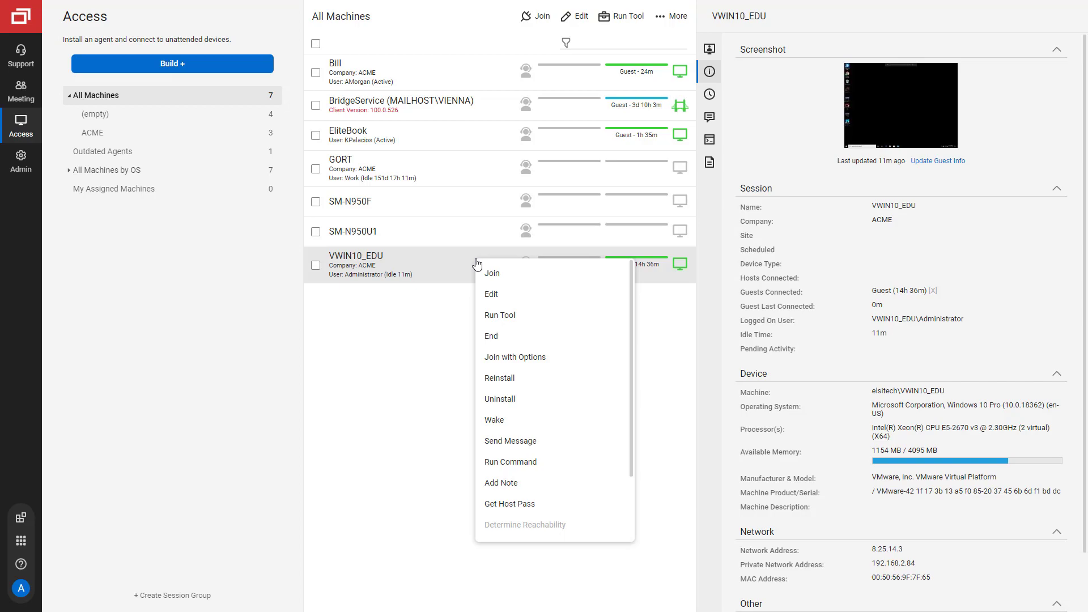
{"action": "left_click", "coordinate": [516, 358]}
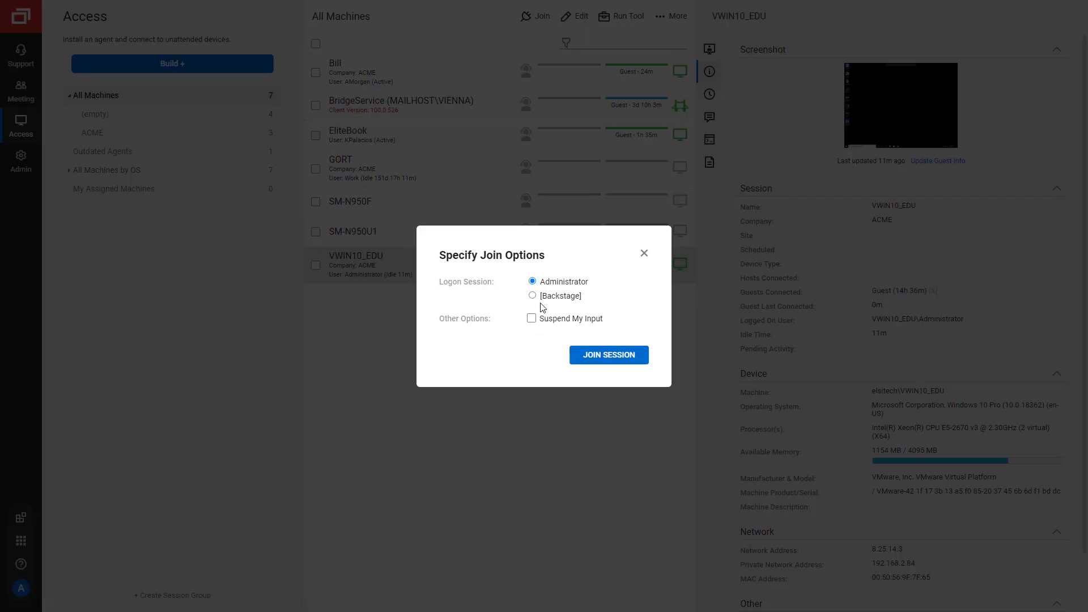
{"action": "left_click", "coordinate": [533, 296]}
{"action": "left_click", "coordinate": [584, 357]}
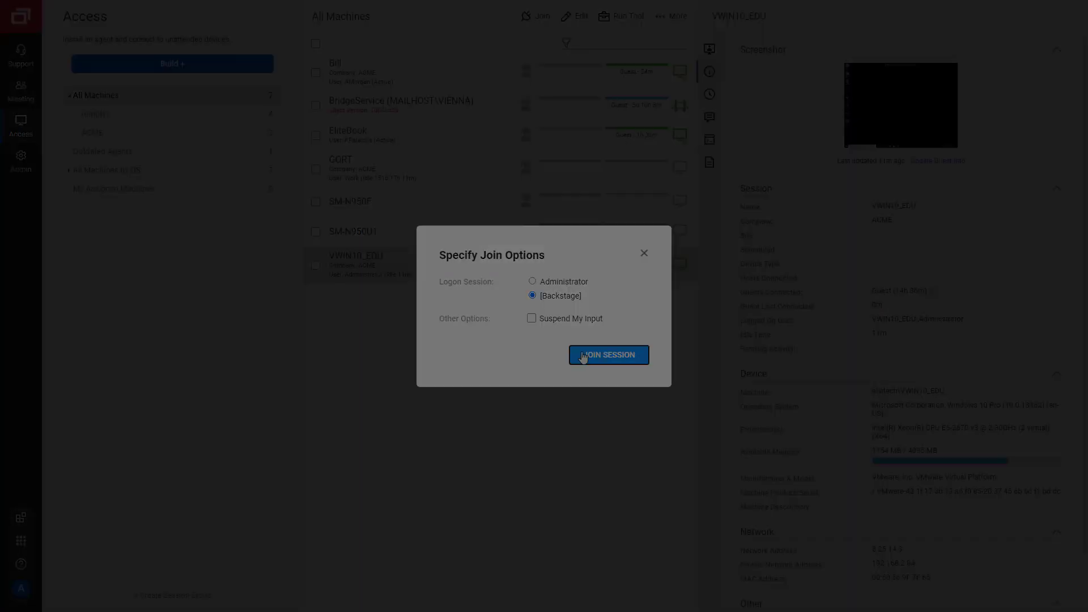